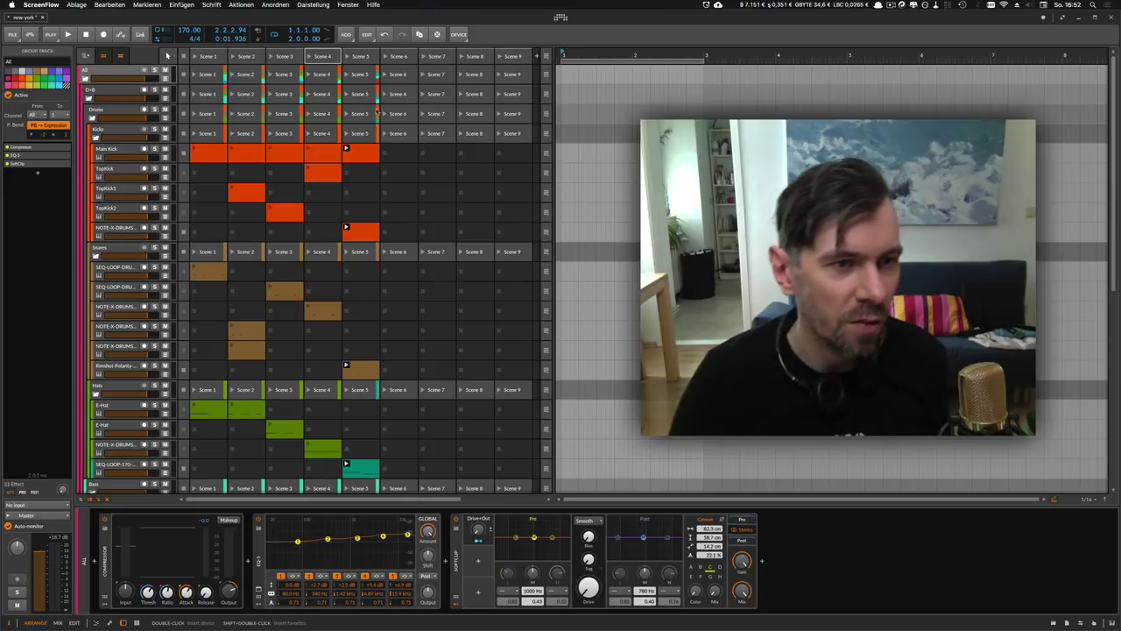
Scroll through the launcher clips, then select Scene 1 to show its Inspector properties
{"action": "scroll", "coordinate": [263, 263], "scroll_direction": "down", "scroll_amount": 2}
{"action": "scroll", "coordinate": [110, 158], "scroll_direction": "up", "scroll_amount": 2}
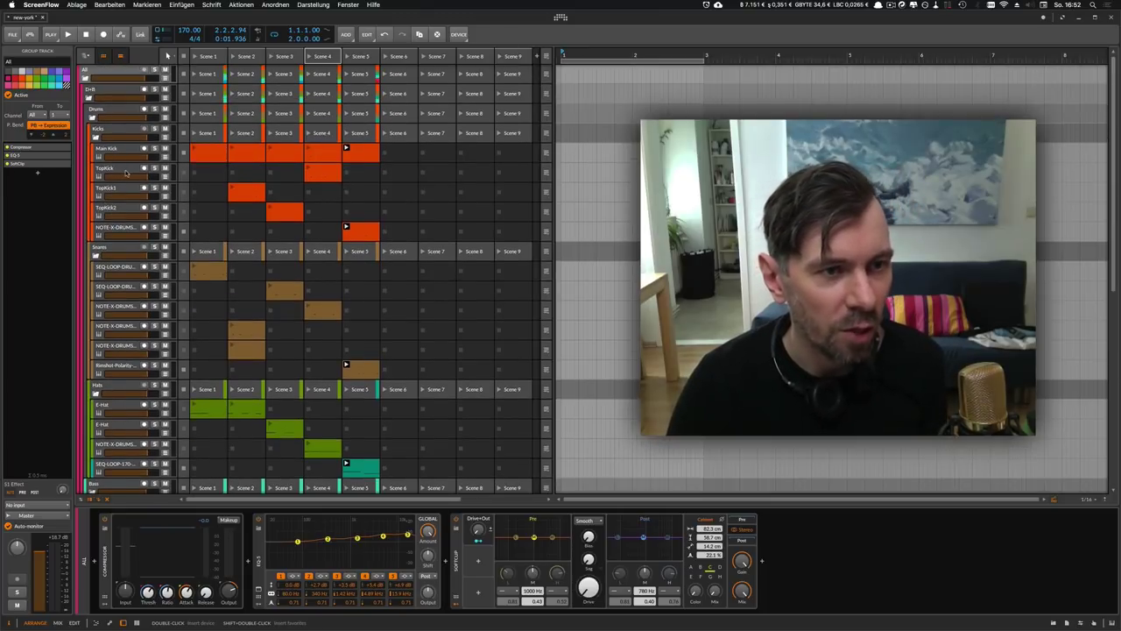
{"action": "scroll", "coordinate": [126, 254], "scroll_direction": "down", "scroll_amount": 3}
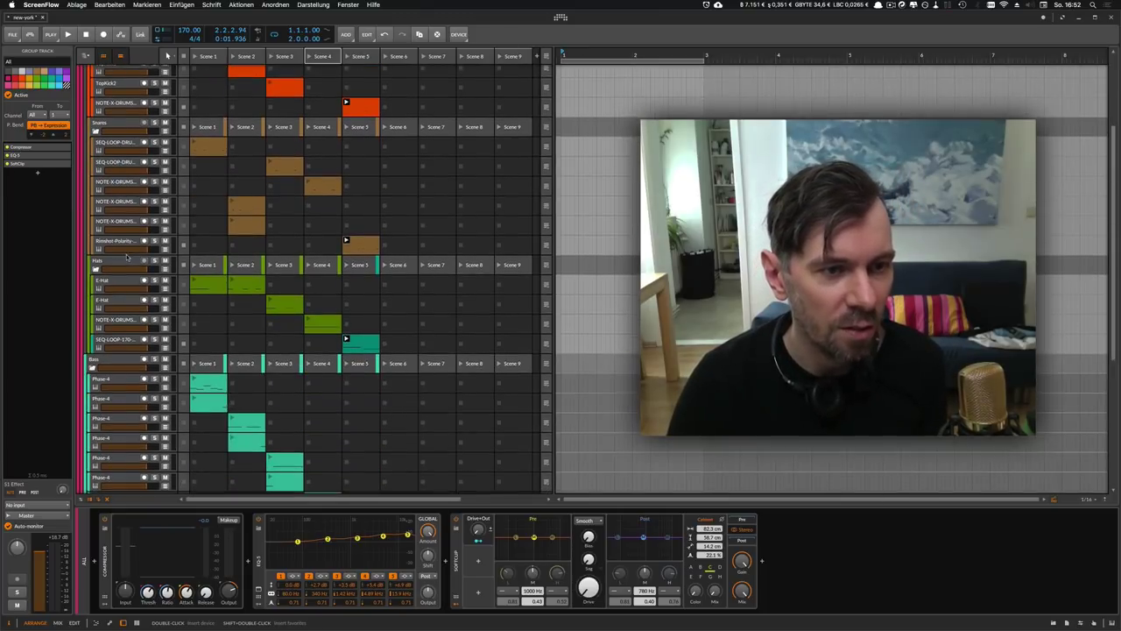
{"action": "scroll", "coordinate": [126, 255], "scroll_direction": "down", "scroll_amount": 2}
{"action": "scroll", "coordinate": [126, 263], "scroll_direction": "down", "scroll_amount": 2}
{"action": "scroll", "coordinate": [125, 277], "scroll_direction": "down", "scroll_amount": 2}
{"action": "scroll", "coordinate": [127, 298], "scroll_direction": "down", "scroll_amount": 2}
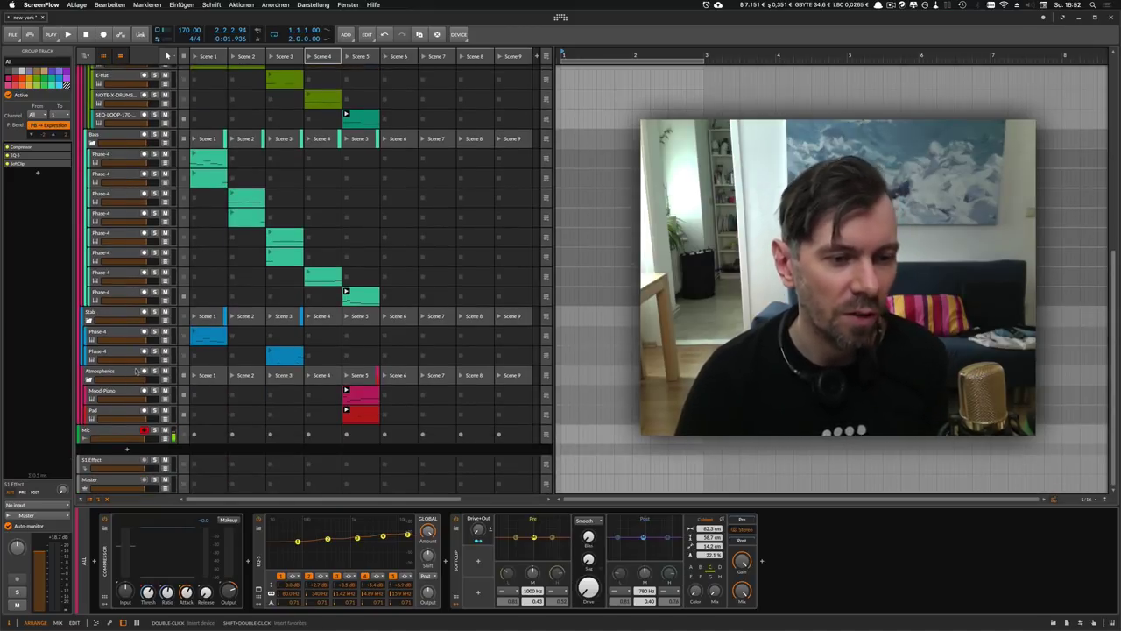
{"action": "scroll", "coordinate": [175, 299], "scroll_direction": "up", "scroll_amount": 2}
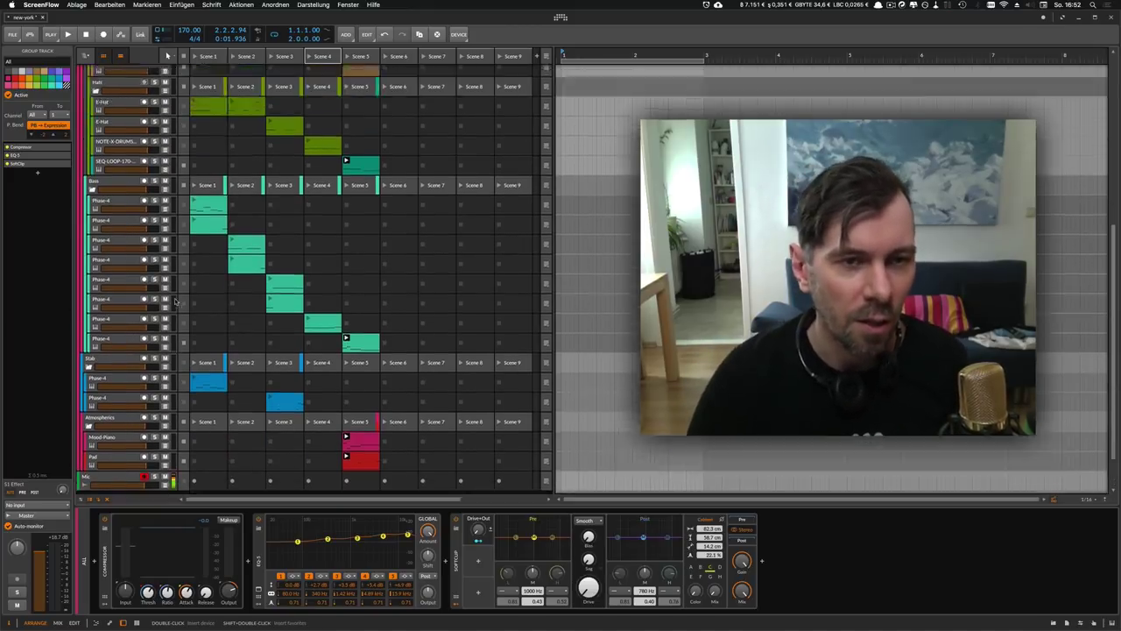
{"action": "scroll", "coordinate": [178, 286], "scroll_direction": "up", "scroll_amount": 10}
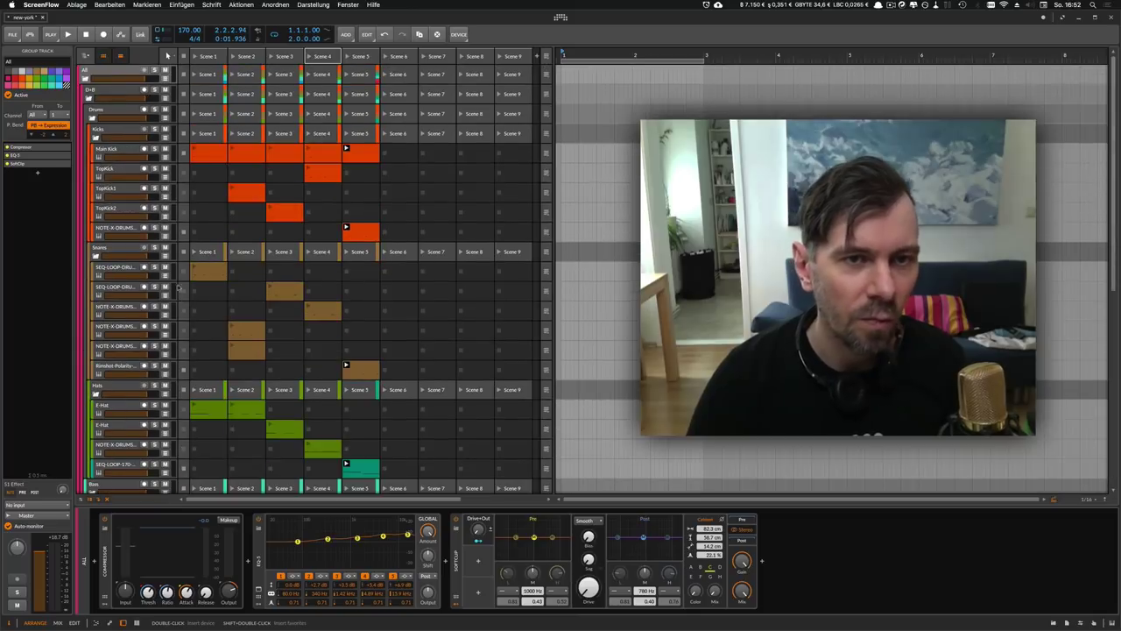
{"action": "left_click", "coordinate": [212, 56]}
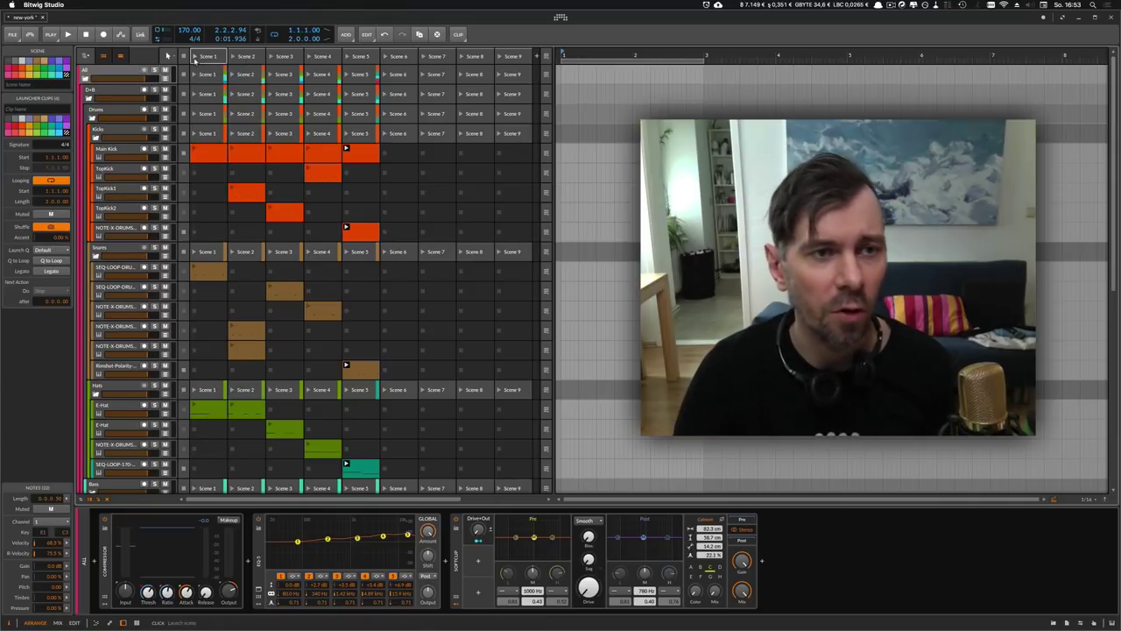
Play Scene 1, stop, then play Scene 2 while briefly soloing a snare track
{"action": "left_click", "coordinate": [193, 58]}
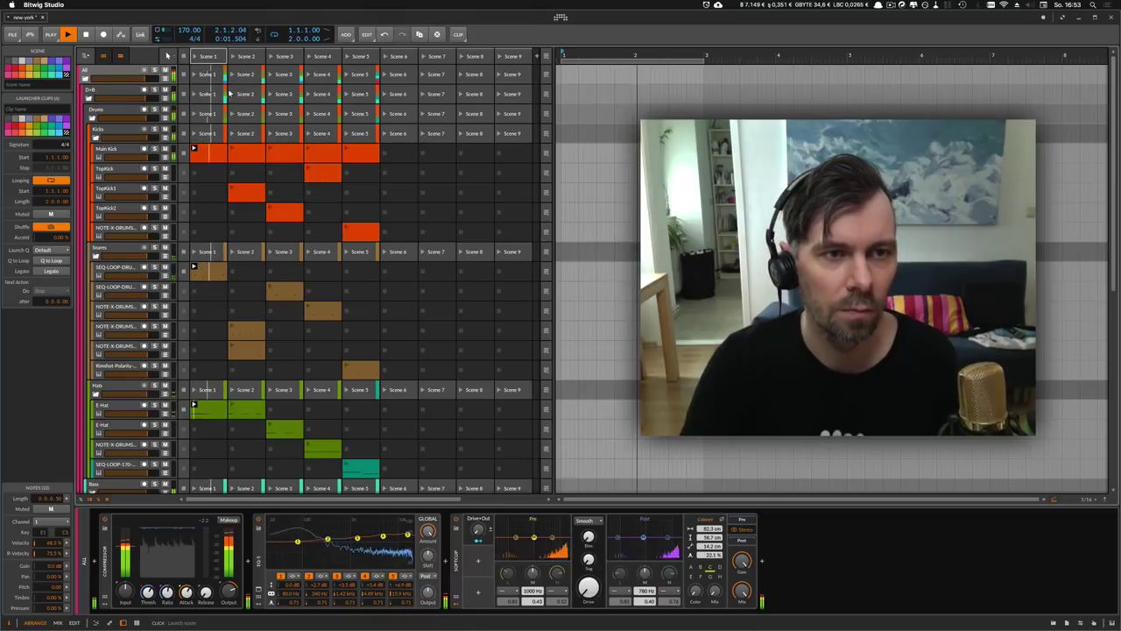
{"action": "key", "text": "space"}
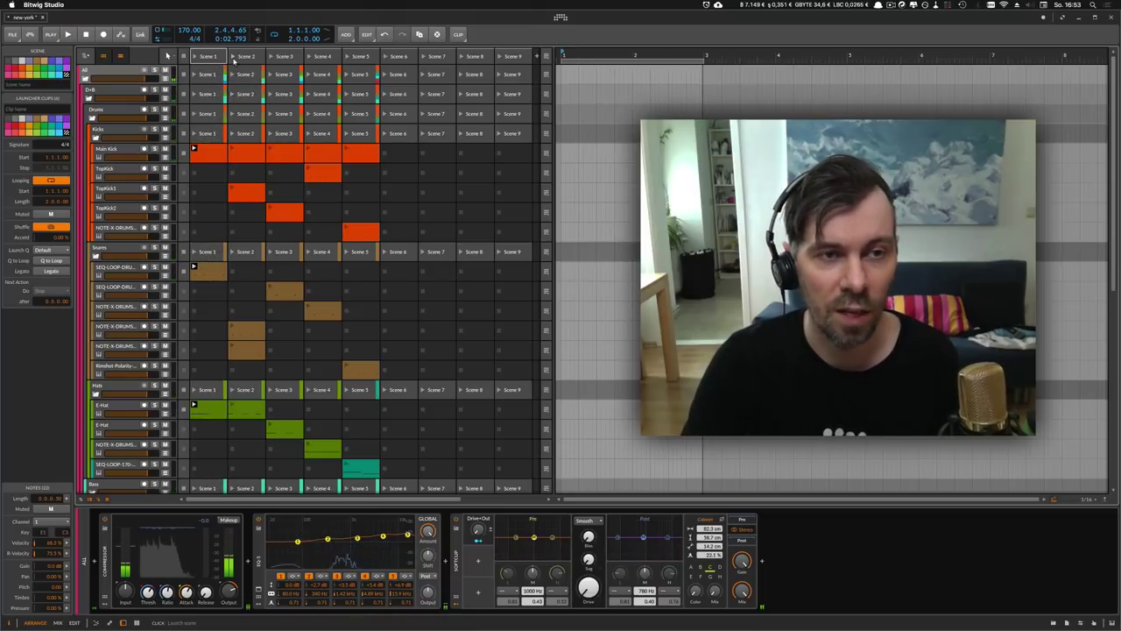
{"action": "left_click", "coordinate": [233, 57]}
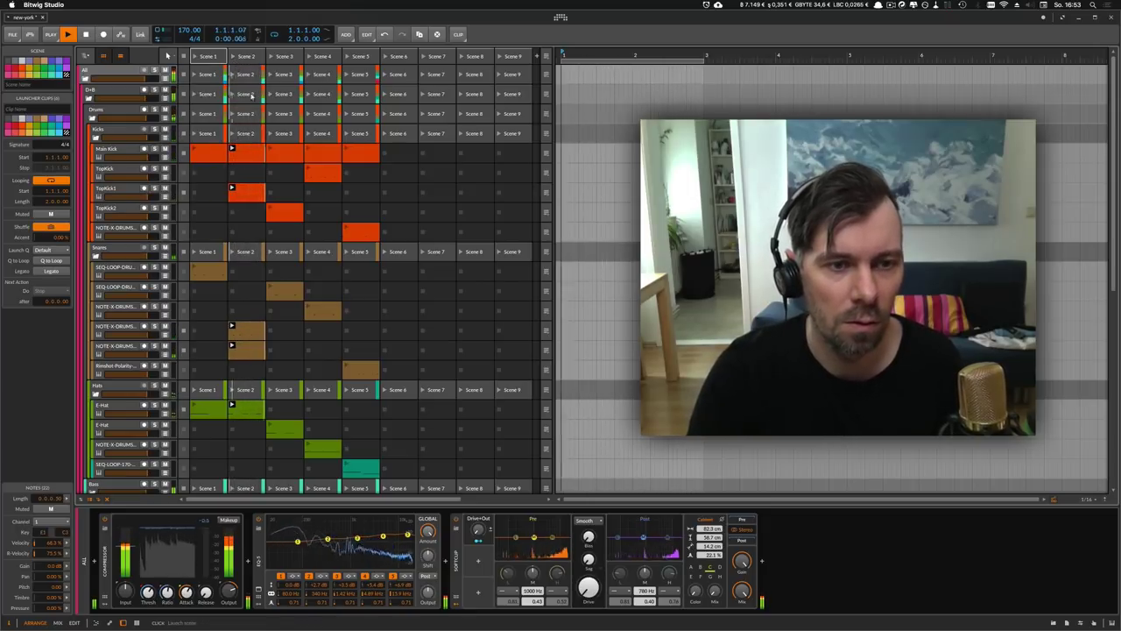
{"action": "left_click", "coordinate": [154, 326]}
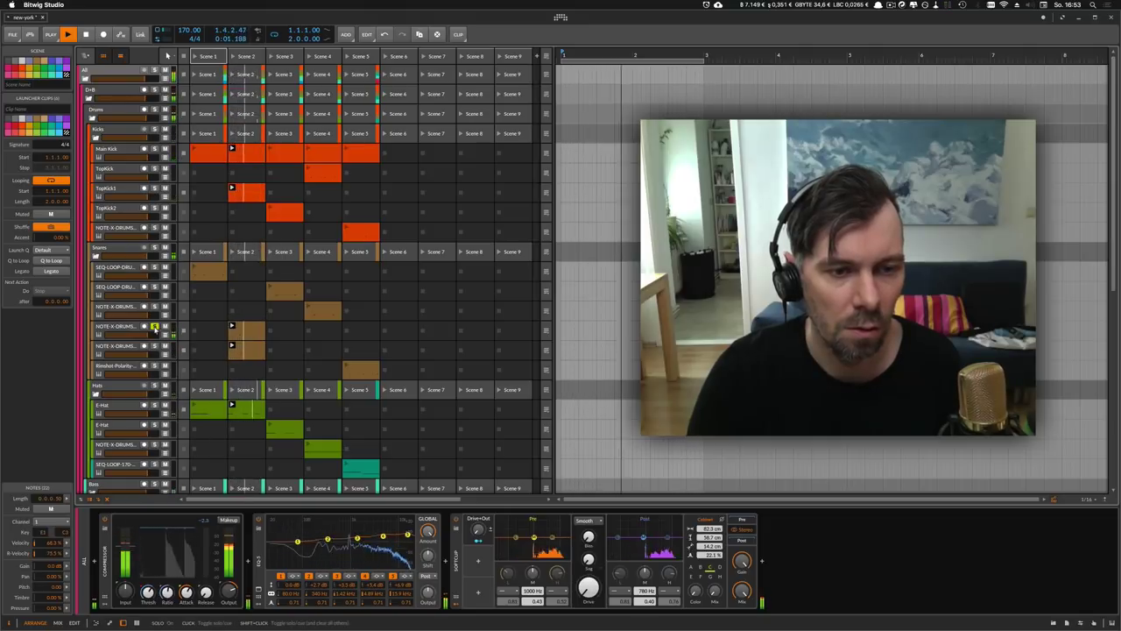
{"action": "left_click", "coordinate": [154, 325]}
Play Scene 3, stop, then leave Scene 4 playing
{"action": "left_click", "coordinate": [271, 57]}
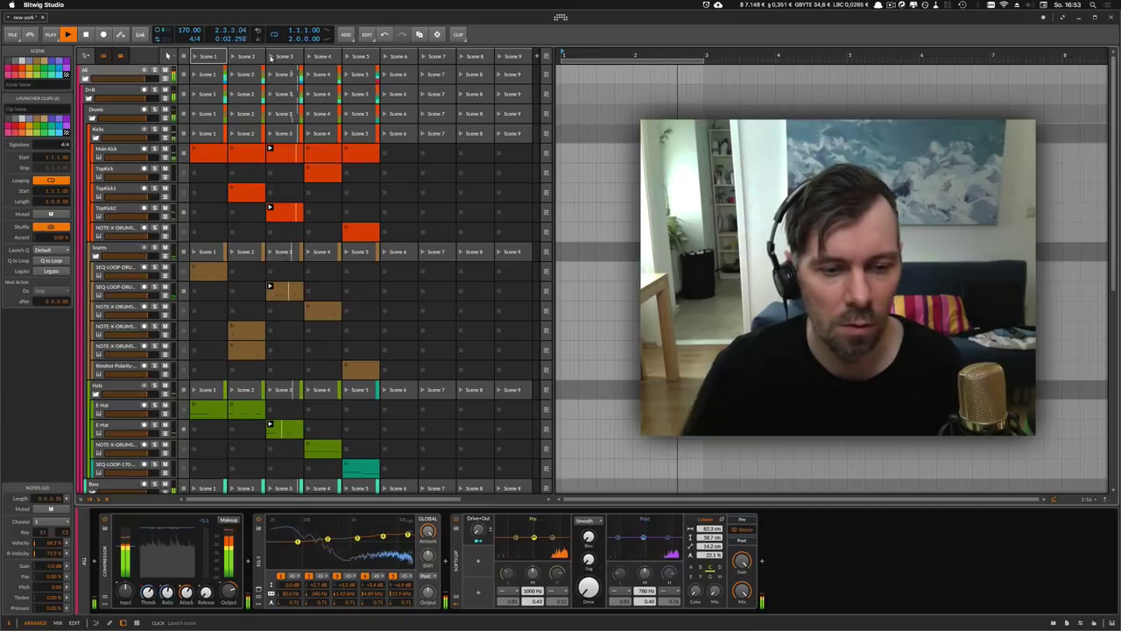
{"action": "key", "text": "space"}
{"action": "left_click", "coordinate": [308, 57]}
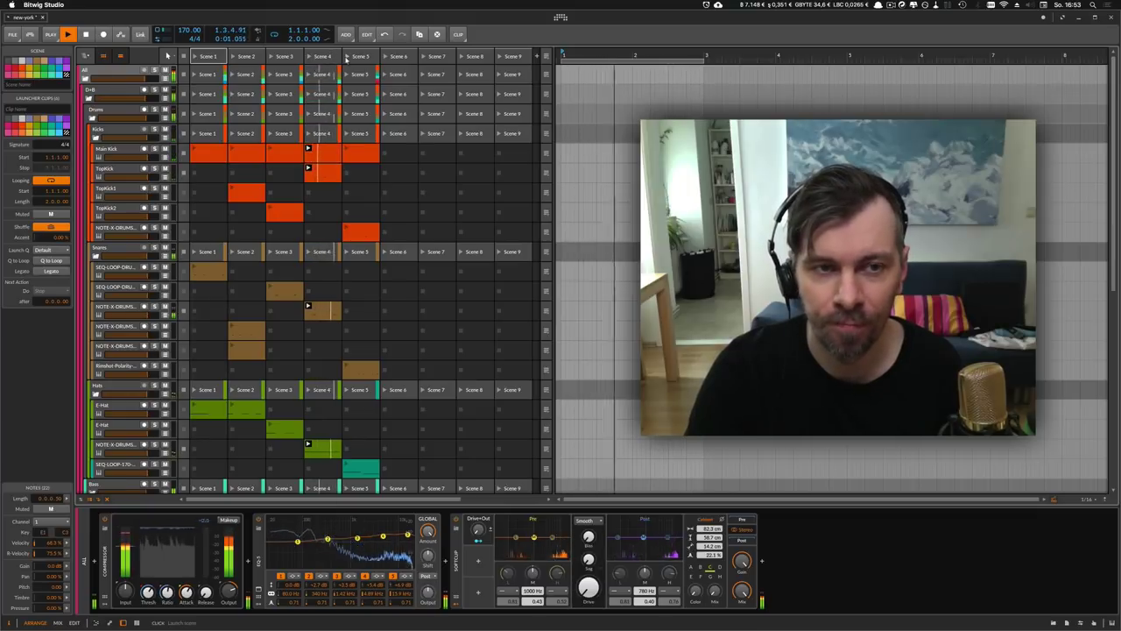
Stop playback and launch Scene 5, scrolling the launcher to check its clips
{"action": "key", "text": "space"}
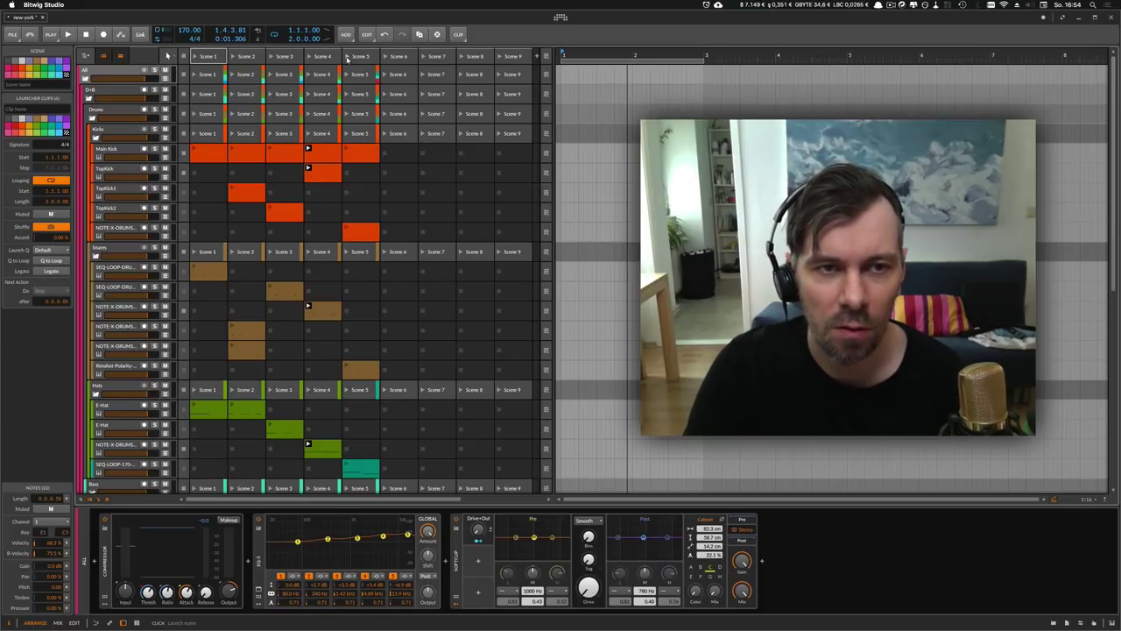
{"action": "left_click", "coordinate": [347, 58]}
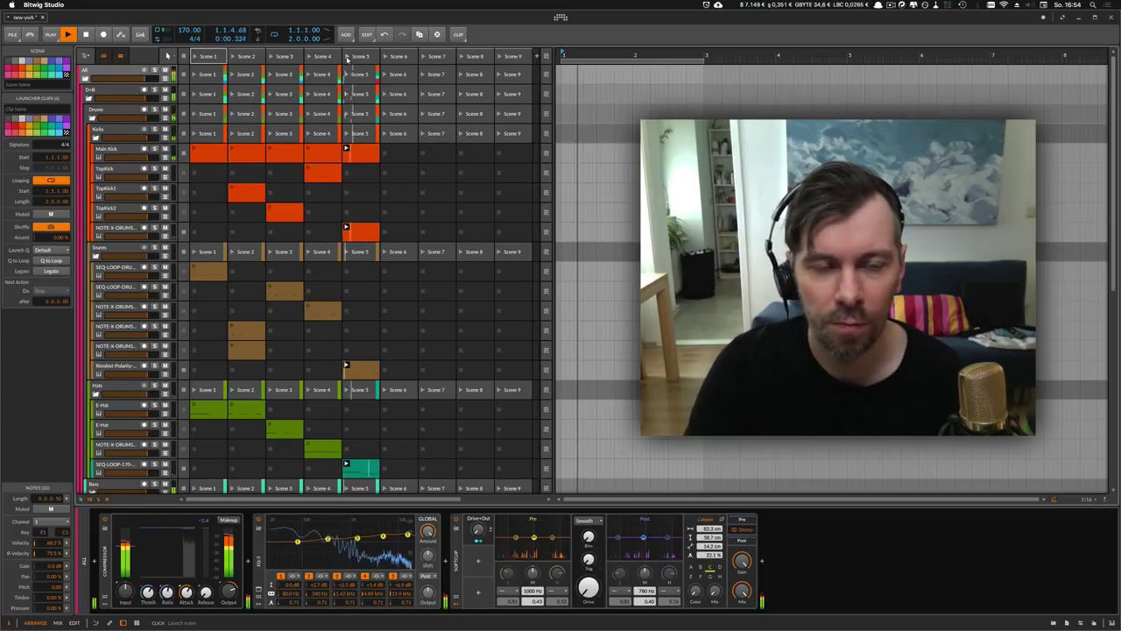
{"action": "scroll", "coordinate": [364, 158], "scroll_direction": "down", "scroll_amount": 1}
{"action": "scroll", "coordinate": [363, 157], "scroll_direction": "down", "scroll_amount": 3}
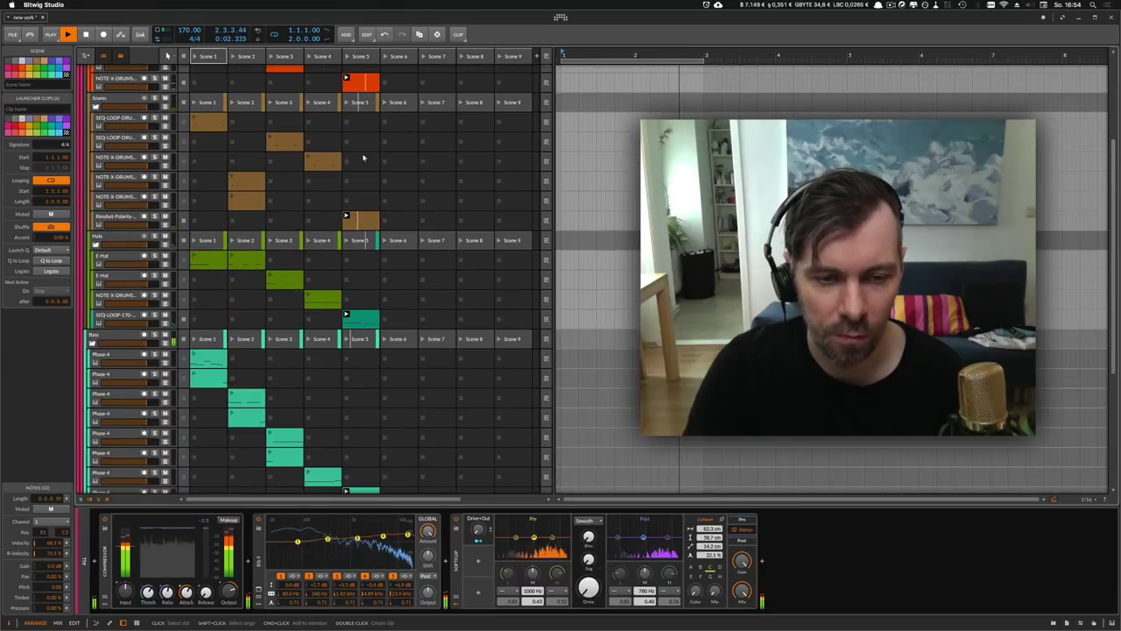
{"action": "scroll", "coordinate": [362, 159], "scroll_direction": "down", "scroll_amount": 1}
{"action": "scroll", "coordinate": [361, 158], "scroll_direction": "down", "scroll_amount": 3}
{"action": "scroll", "coordinate": [359, 159], "scroll_direction": "down", "scroll_amount": 2}
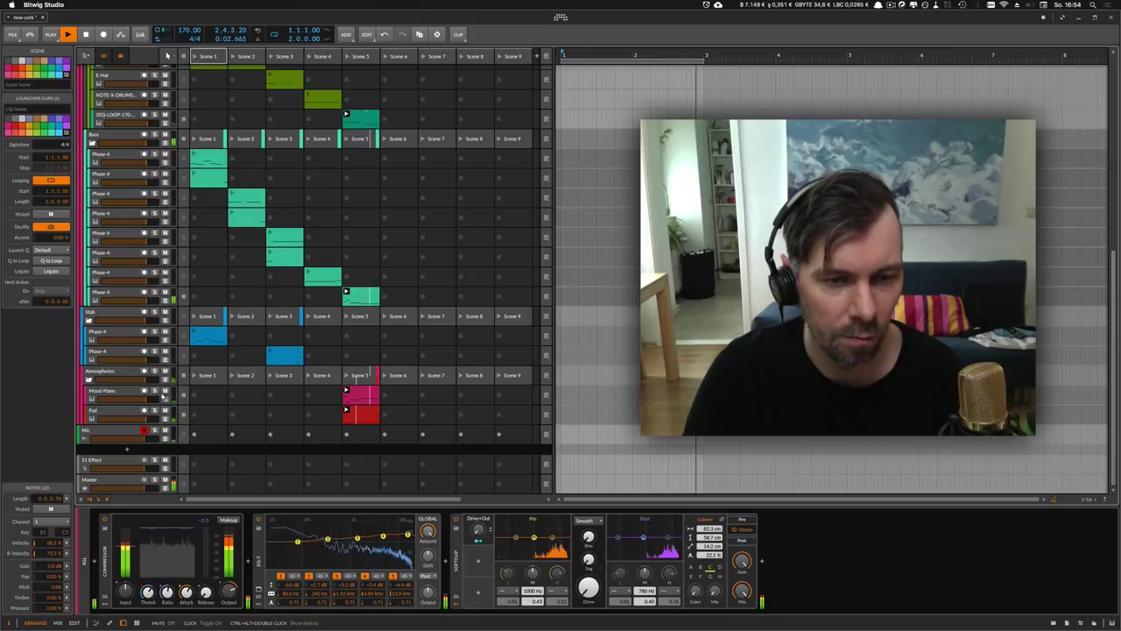
{"action": "scroll", "coordinate": [268, 308], "scroll_direction": "up", "scroll_amount": 10}
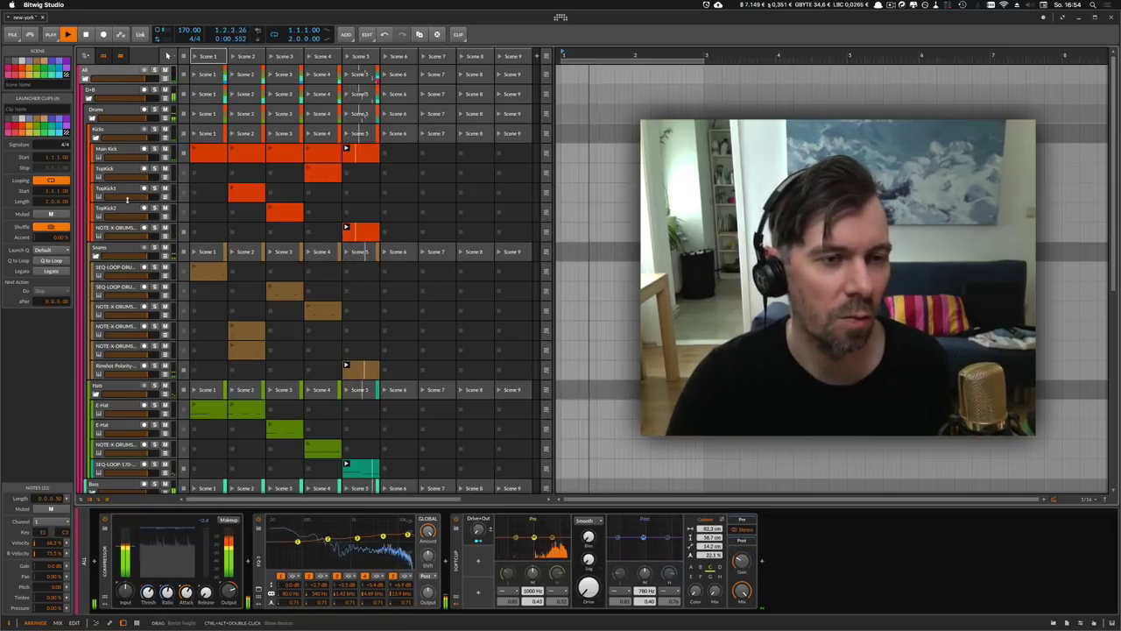
Inspect the Drums group and Main Kick's E-Kick FX chain, then show TopKick's Sampler
{"action": "left_click", "coordinate": [111, 111]}
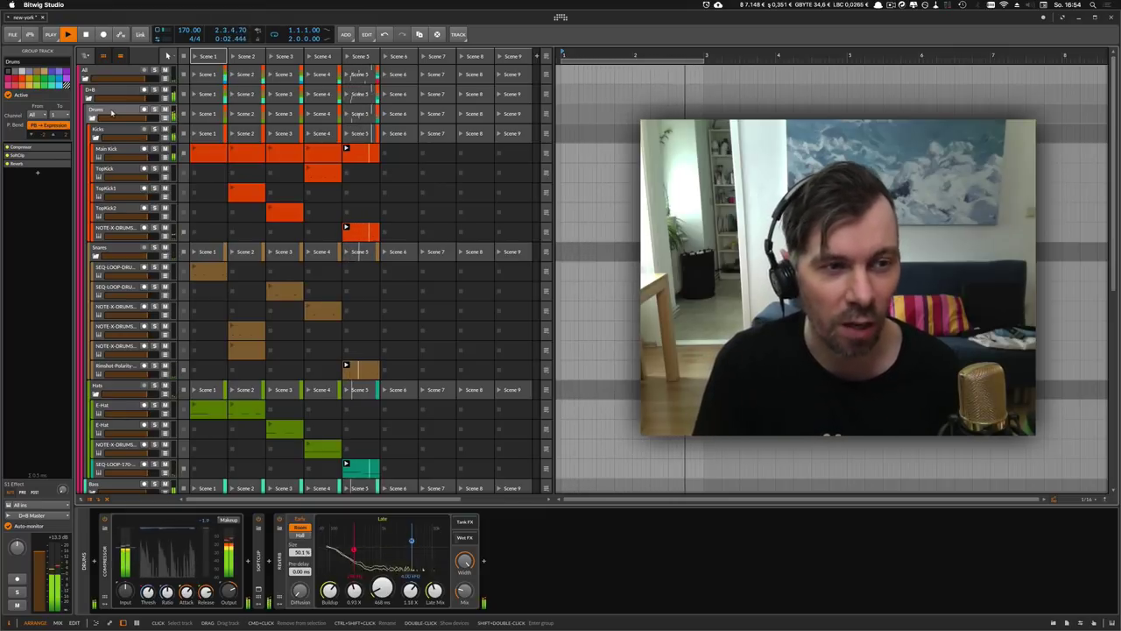
{"action": "left_click", "coordinate": [121, 151]}
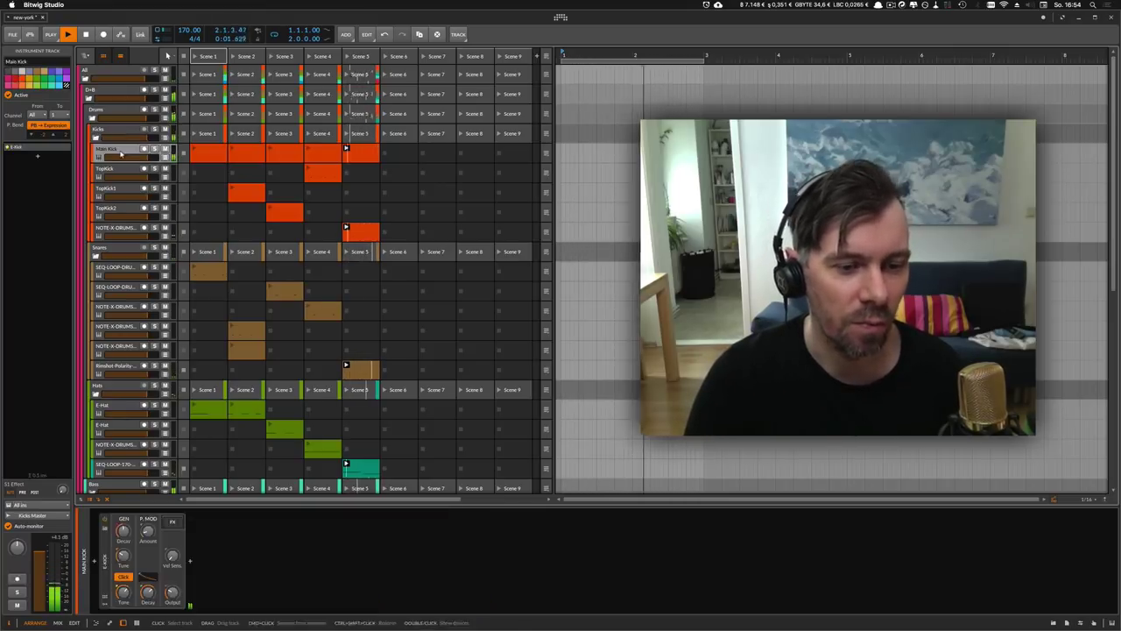
{"action": "left_click", "coordinate": [173, 523]}
{"action": "left_click", "coordinate": [174, 523]}
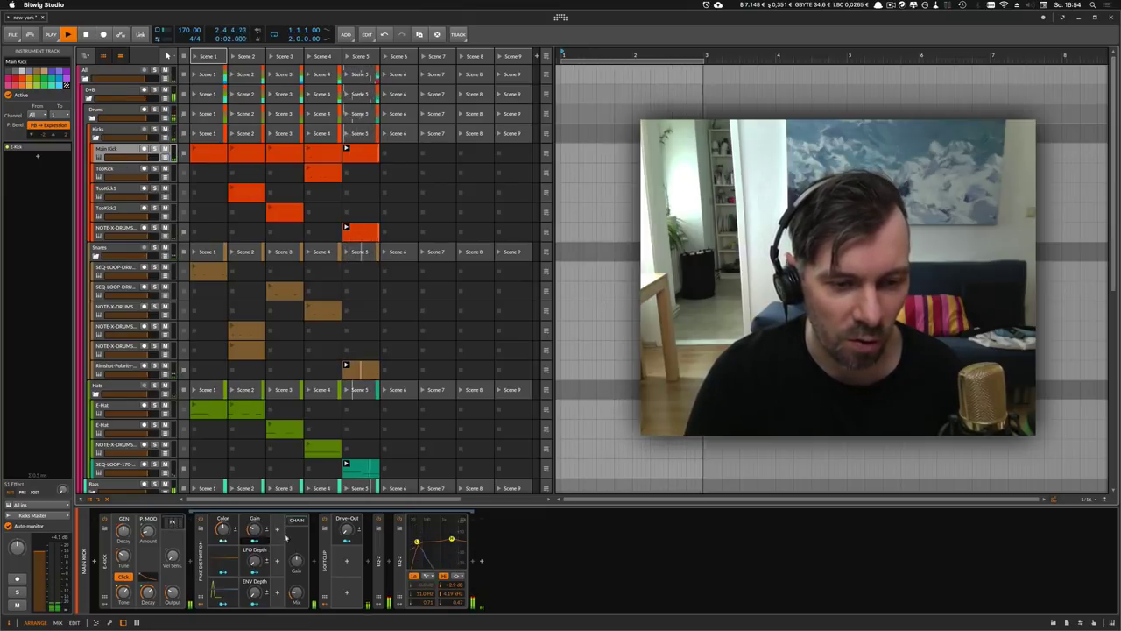
{"action": "left_click", "coordinate": [173, 523]}
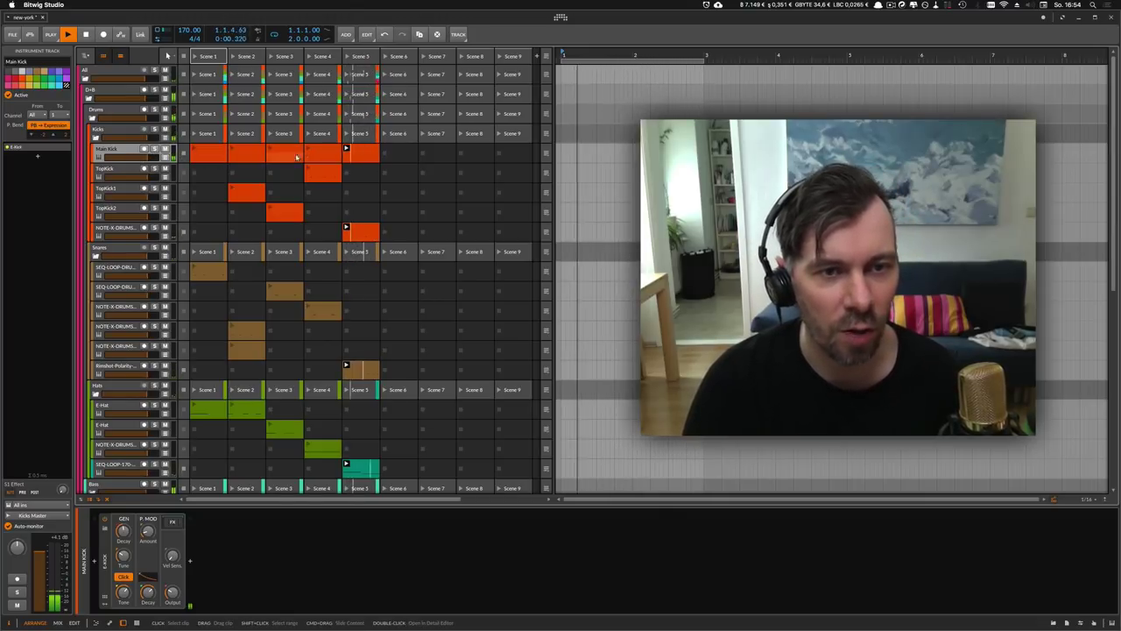
{"action": "left_click", "coordinate": [129, 171]}
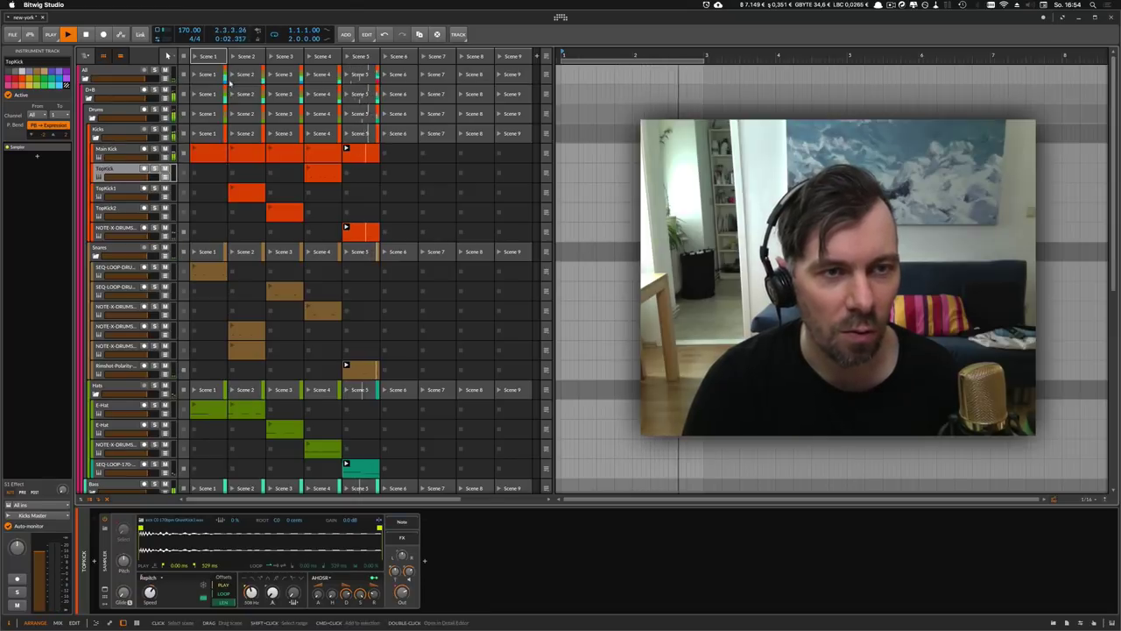
Select the TopKick1 track to view its Sampler and kick sample
{"action": "left_click", "coordinate": [124, 190]}
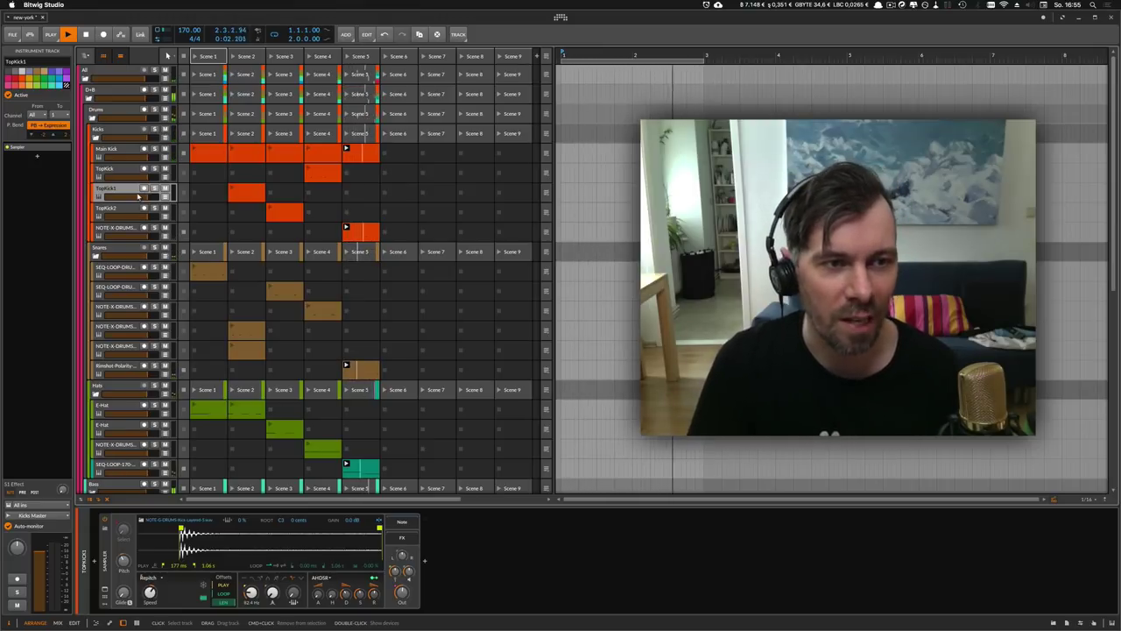
Inspect the SEQ-LOOP snare track's devices, then scroll down to the Bass group
{"action": "scroll", "coordinate": [132, 196], "scroll_direction": "down", "scroll_amount": 2}
{"action": "scroll", "coordinate": [118, 194], "scroll_direction": "down", "scroll_amount": 2}
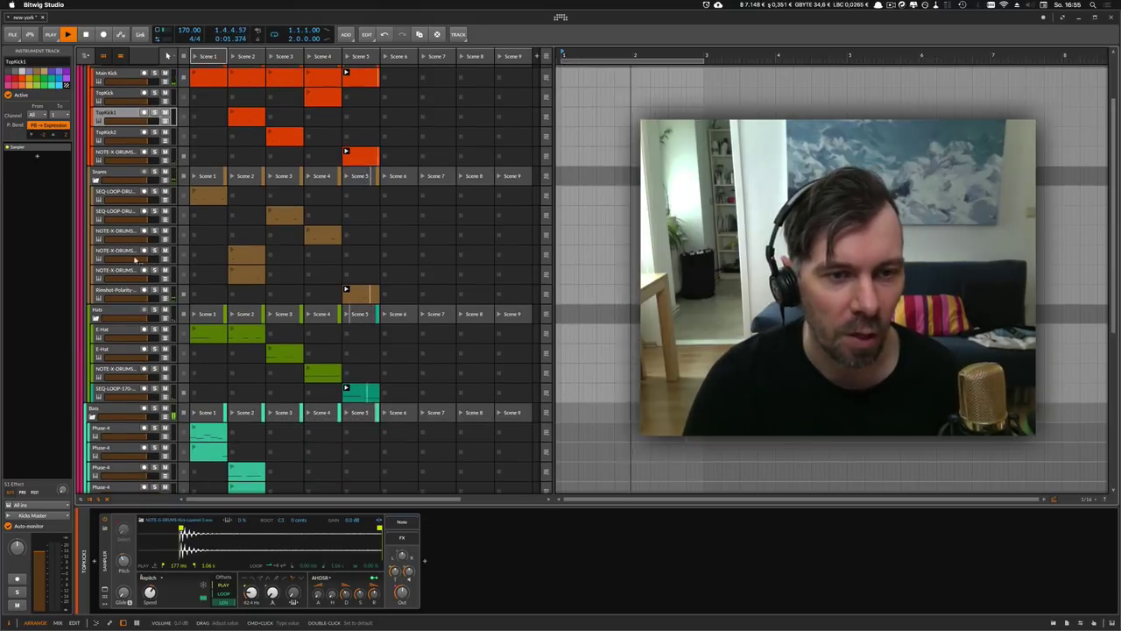
{"action": "left_click", "coordinate": [117, 194]}
{"action": "scroll", "coordinate": [128, 257], "scroll_direction": "down", "scroll_amount": 1}
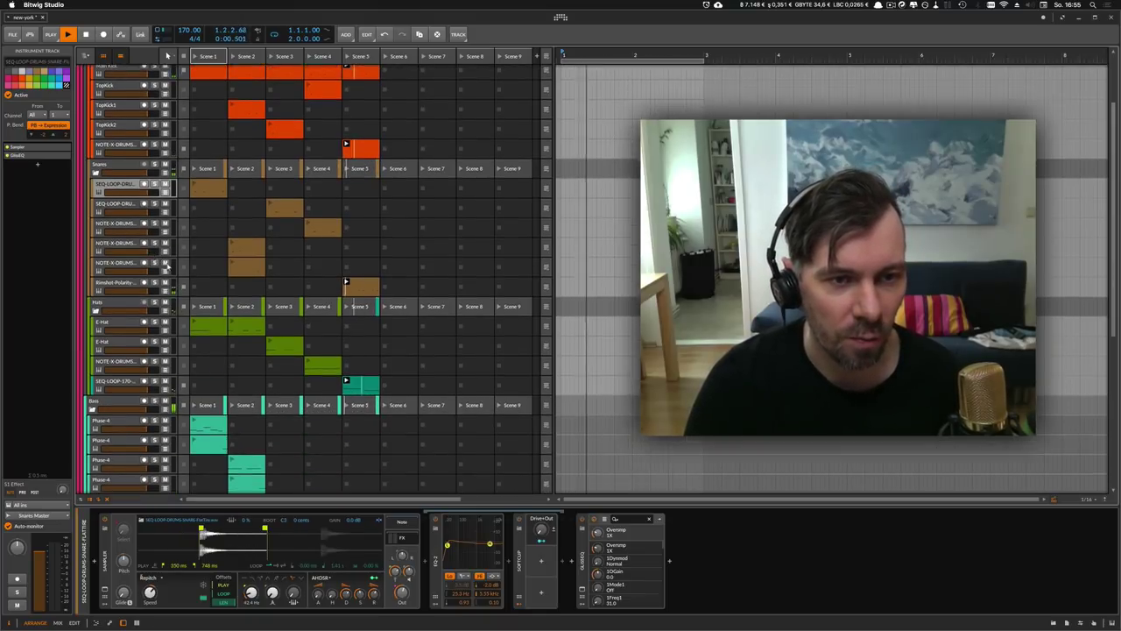
{"action": "scroll", "coordinate": [144, 221], "scroll_direction": "down", "scroll_amount": 1}
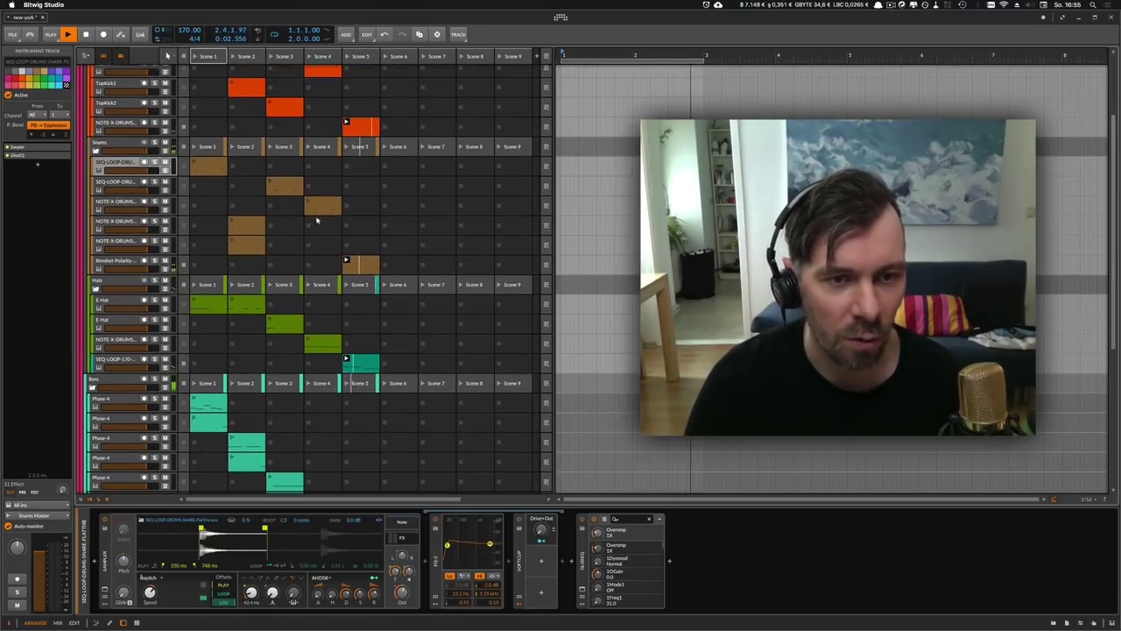
{"action": "scroll", "coordinate": [283, 243], "scroll_direction": "down", "scroll_amount": 1}
{"action": "scroll", "coordinate": [283, 243], "scroll_direction": "down", "scroll_amount": 1}
{"action": "scroll", "coordinate": [283, 242], "scroll_direction": "down", "scroll_amount": 1}
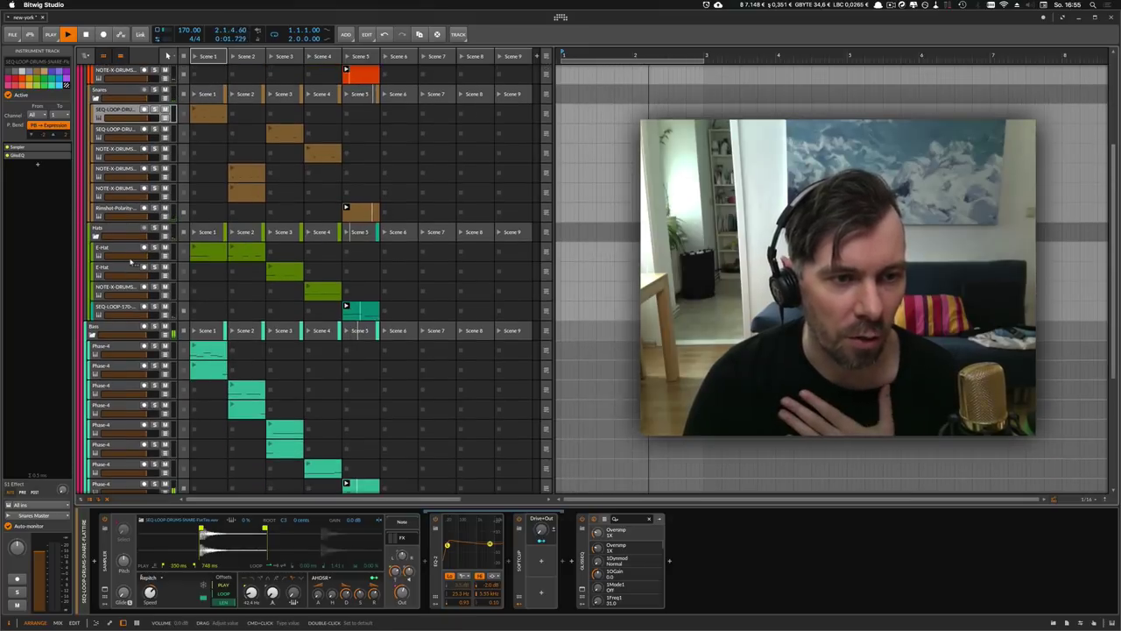
{"action": "scroll", "coordinate": [274, 255], "scroll_direction": "down", "scroll_amount": 1}
{"action": "scroll", "coordinate": [135, 219], "scroll_direction": "down", "scroll_amount": 3}
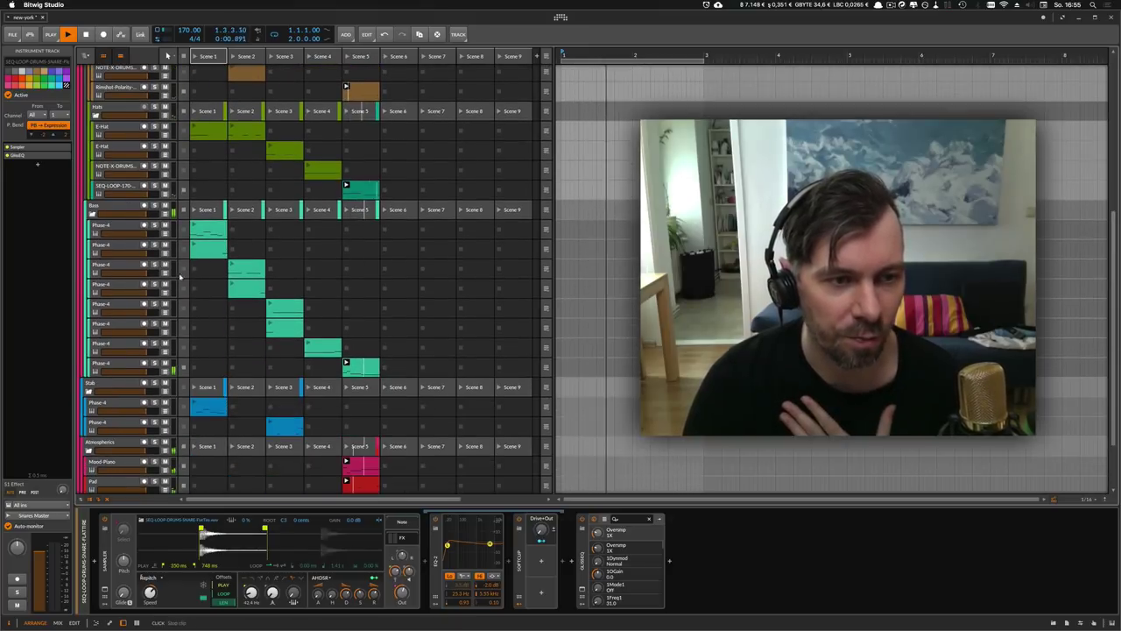
{"action": "scroll", "coordinate": [135, 219], "scroll_direction": "down", "scroll_amount": 1}
Show the first bass track's Phase-4 synth and compare two other Phase-4 tracks
{"action": "left_click", "coordinate": [124, 193]}
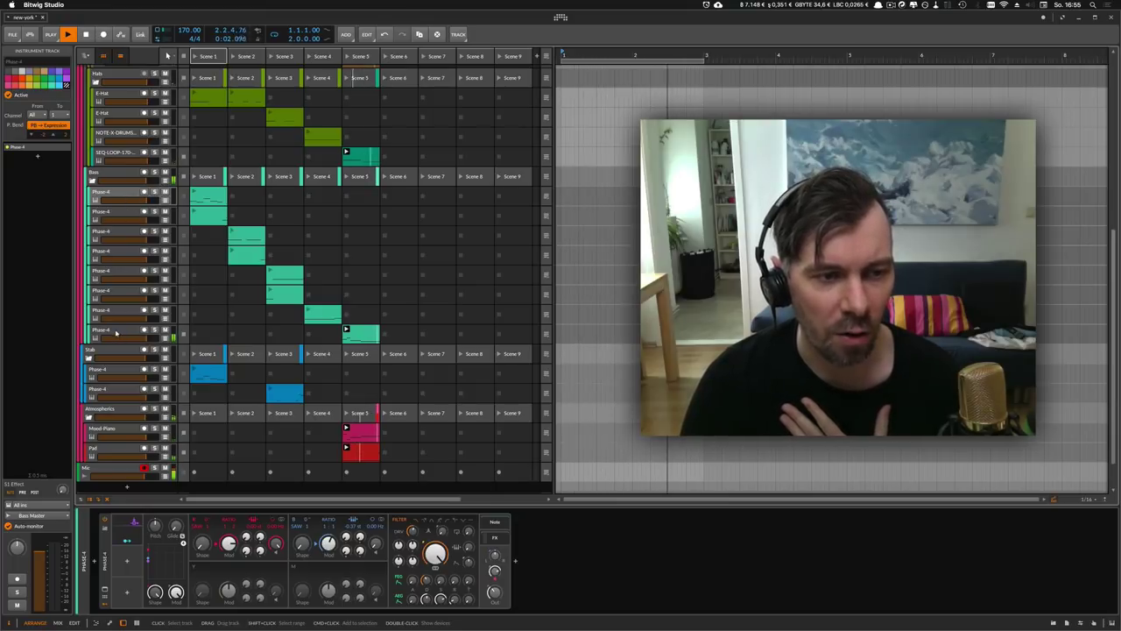
{"action": "left_click", "coordinate": [114, 332]}
{"action": "left_click", "coordinate": [122, 243]}
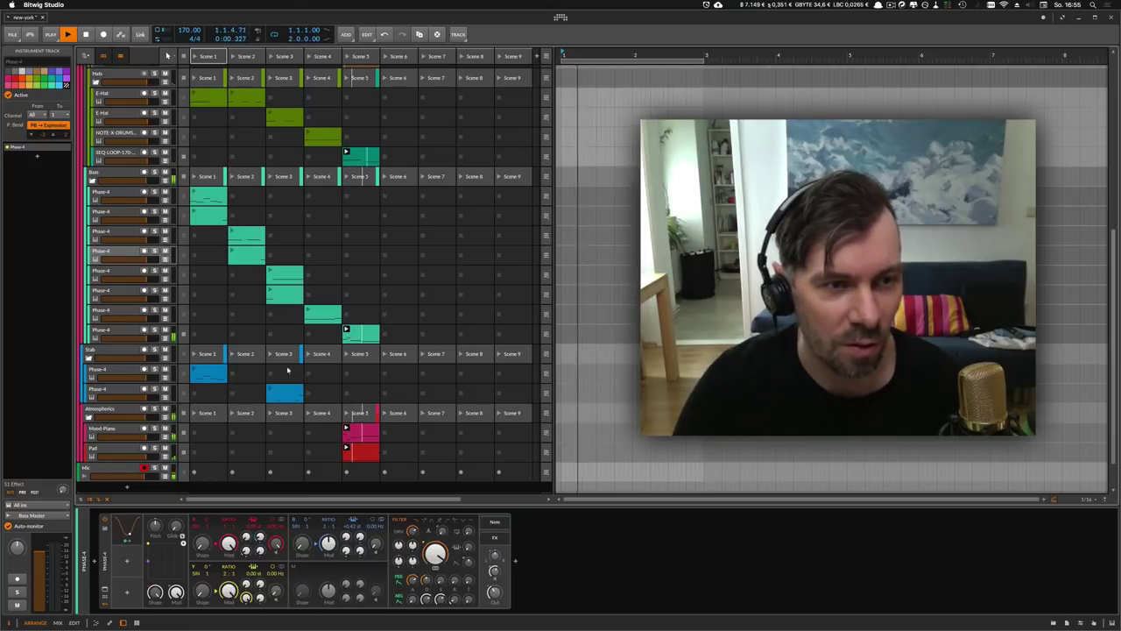
{"action": "scroll", "coordinate": [135, 324], "scroll_direction": "down", "scroll_amount": 1}
{"action": "scroll", "coordinate": [136, 324], "scroll_direction": "down", "scroll_amount": 3}
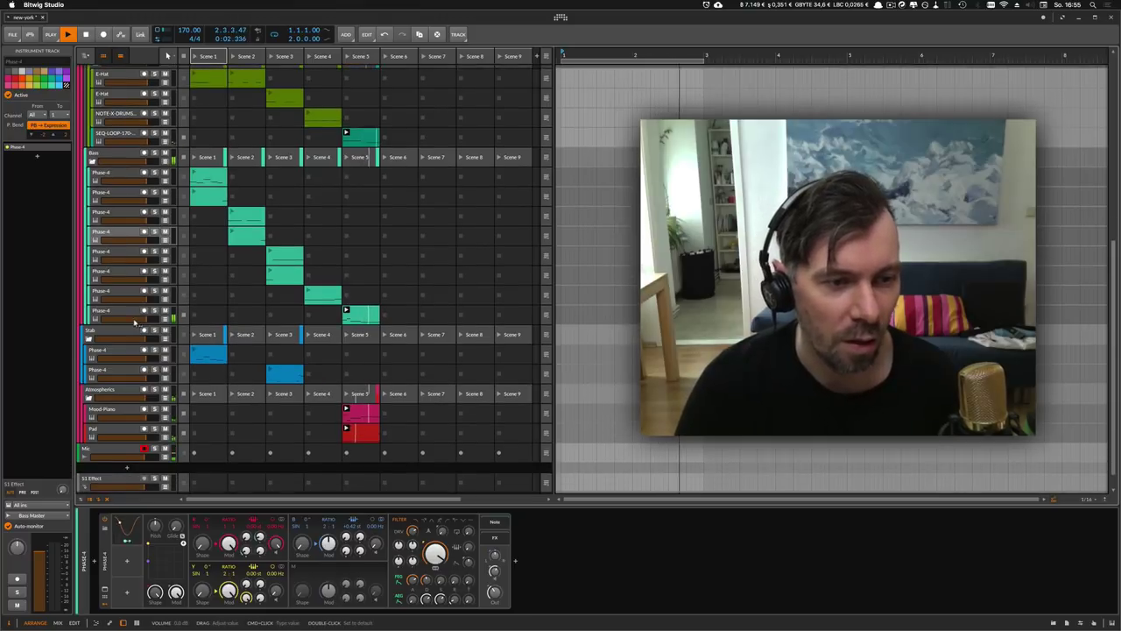
View the Stab track's Phase-4 synth, then the Mood-Piano device chain
{"action": "scroll", "coordinate": [133, 333], "scroll_direction": "down", "scroll_amount": 3}
{"action": "left_click", "coordinate": [129, 341]}
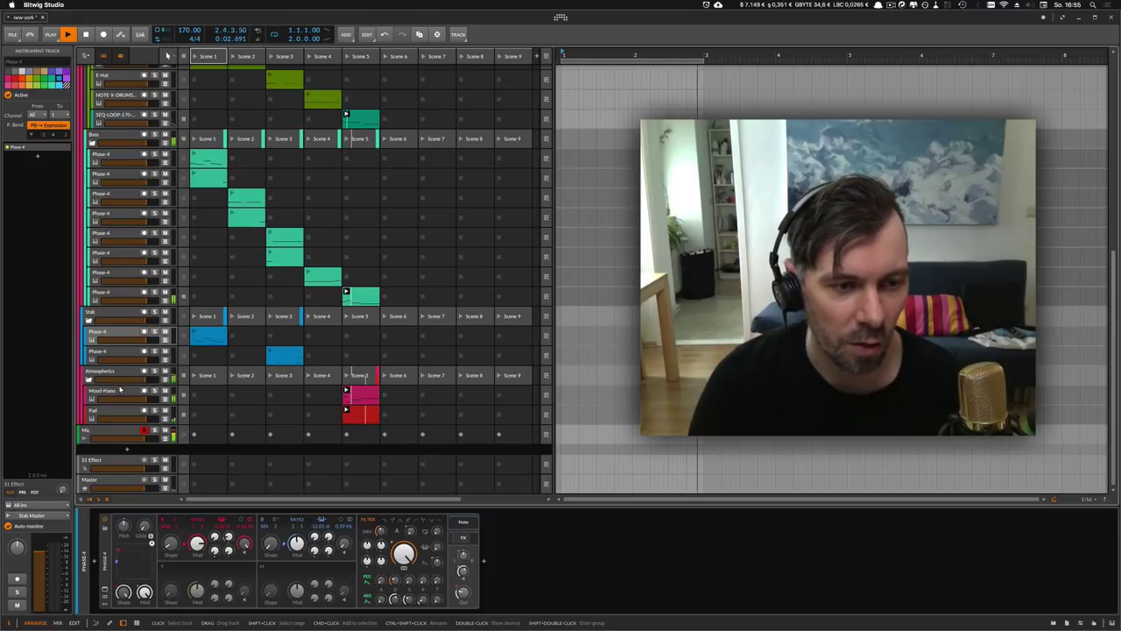
{"action": "left_click", "coordinate": [125, 375]}
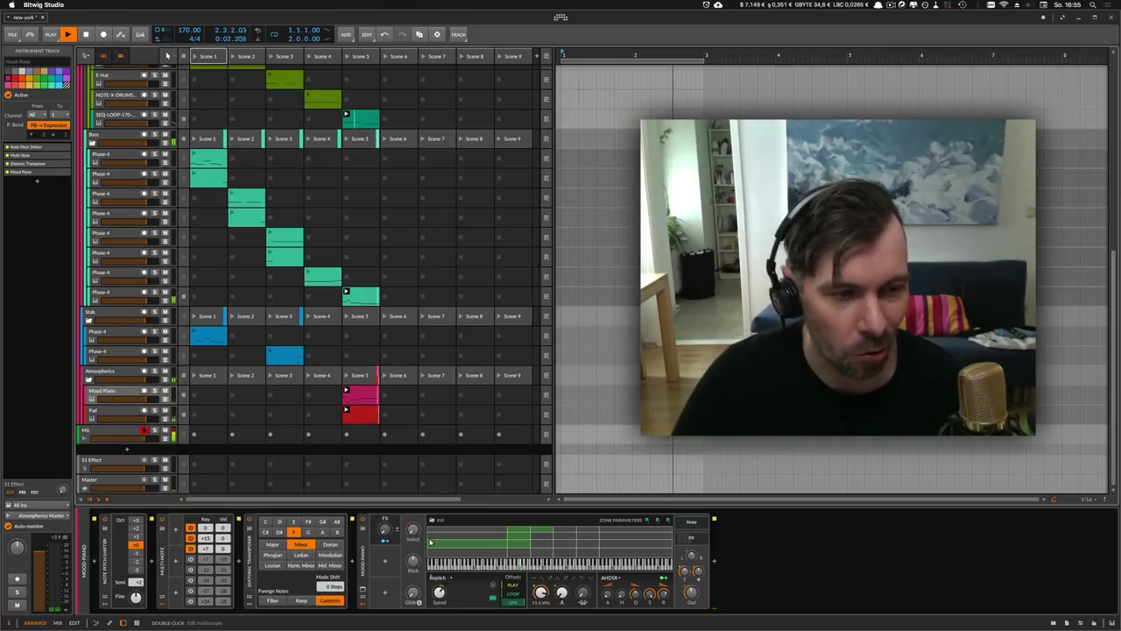
Show the Pad track's Polysynth chain, then deselect tracks and scroll back up
{"action": "left_click", "coordinate": [122, 416]}
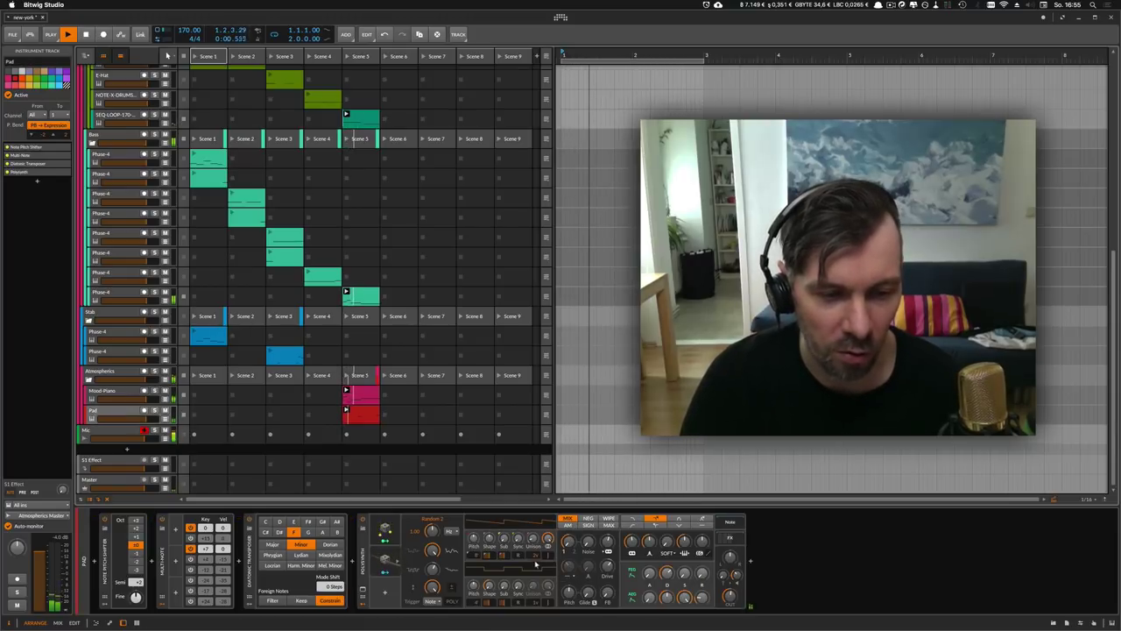
{"action": "left_click", "coordinate": [334, 451]}
{"action": "scroll", "coordinate": [331, 361], "scroll_direction": "up", "scroll_amount": 10}
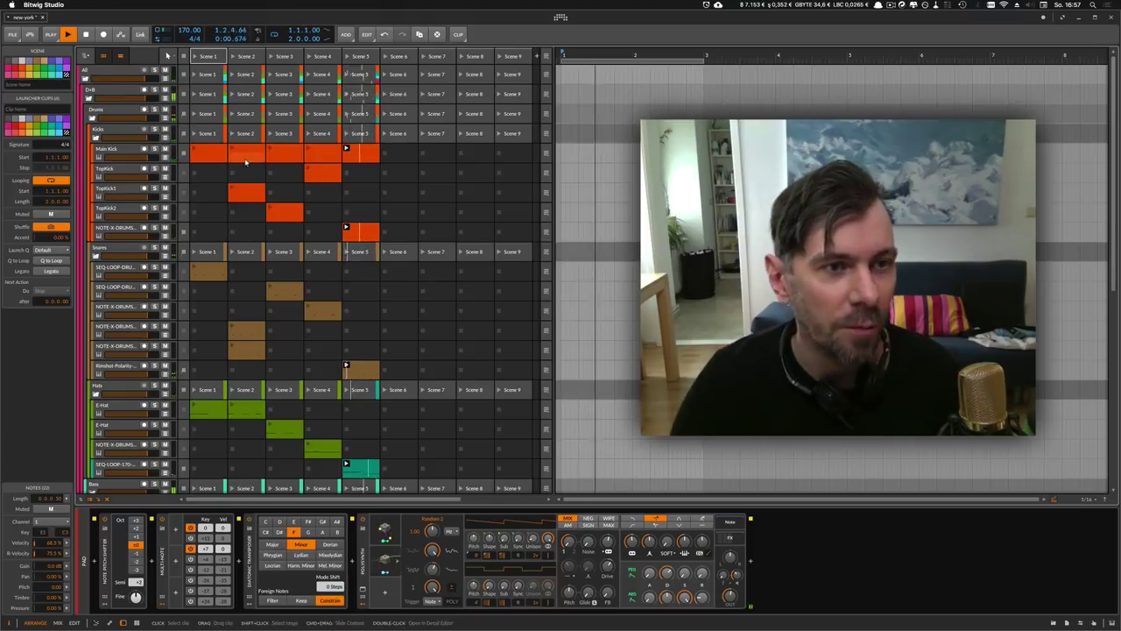
View the D+B compressor and the All group's Compressor, EQ-5, SoftClip chain, then stop playback
{"action": "left_click", "coordinate": [109, 126]}
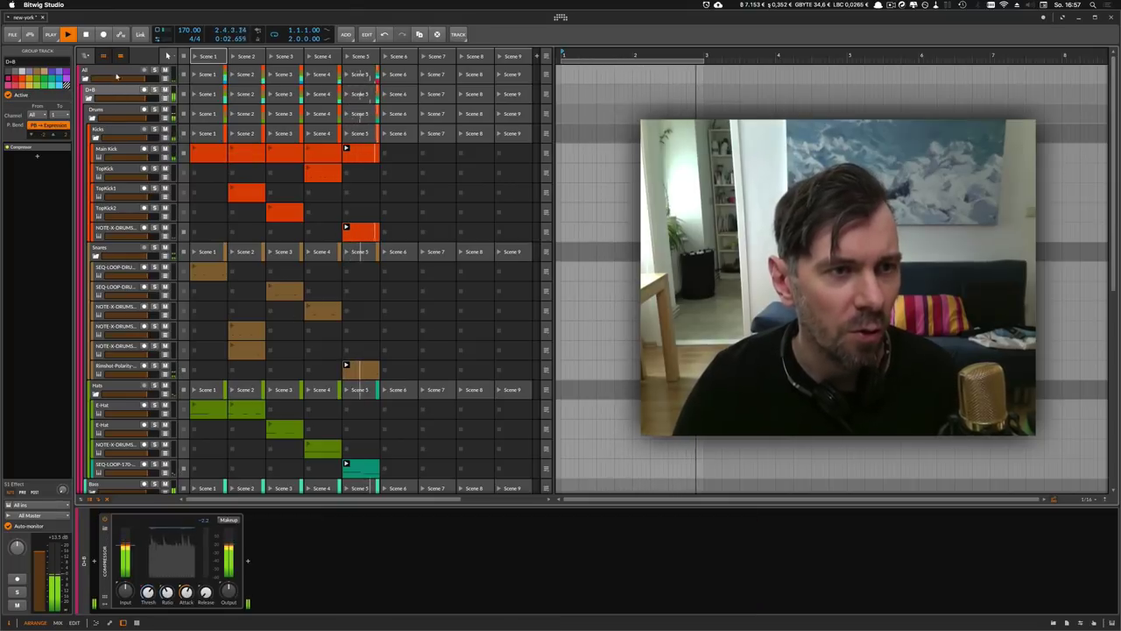
{"action": "left_click", "coordinate": [117, 75]}
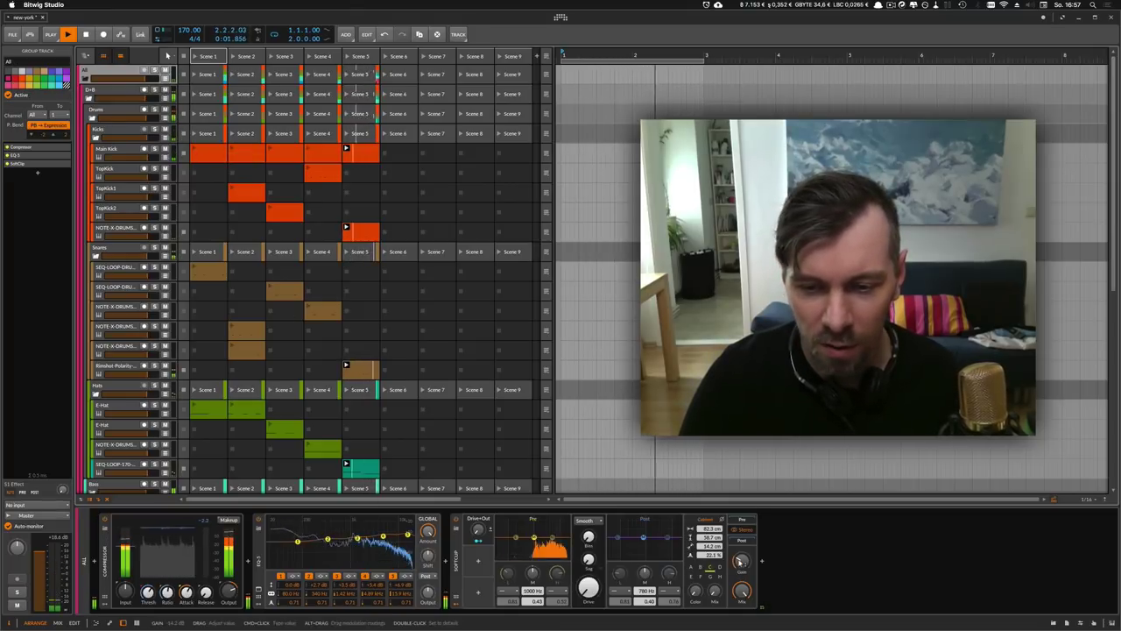
{"action": "key", "text": "space"}
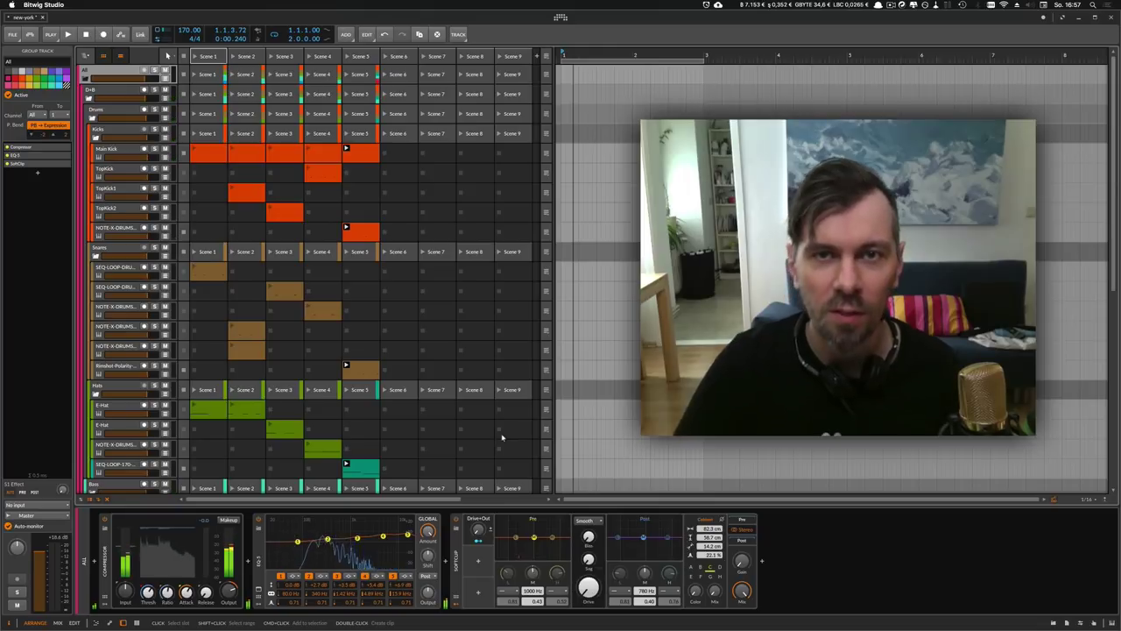